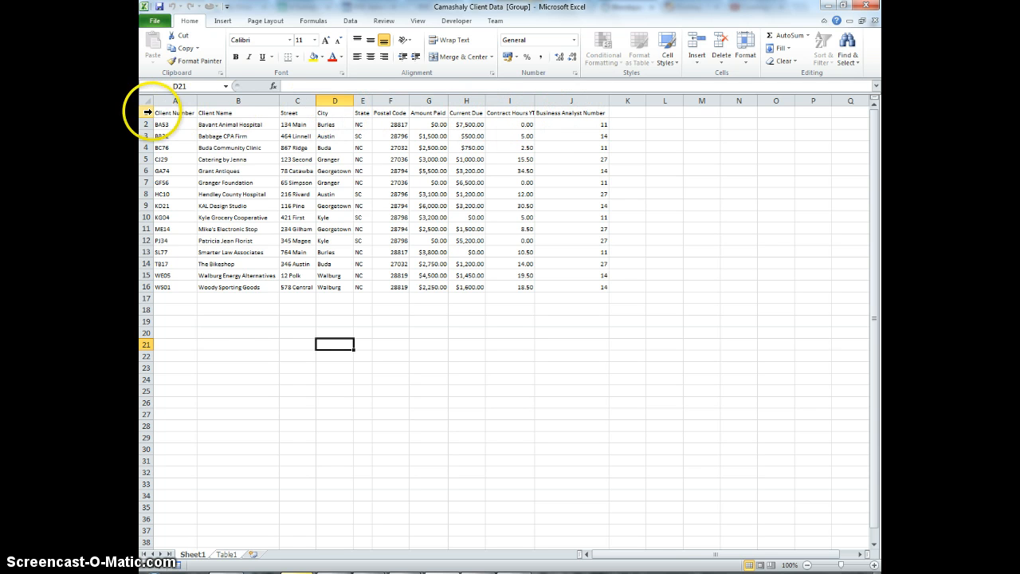
- Examine the client spreadsheet's column headings and records, one heading cell at a time
drag(164, 112, 561, 119)
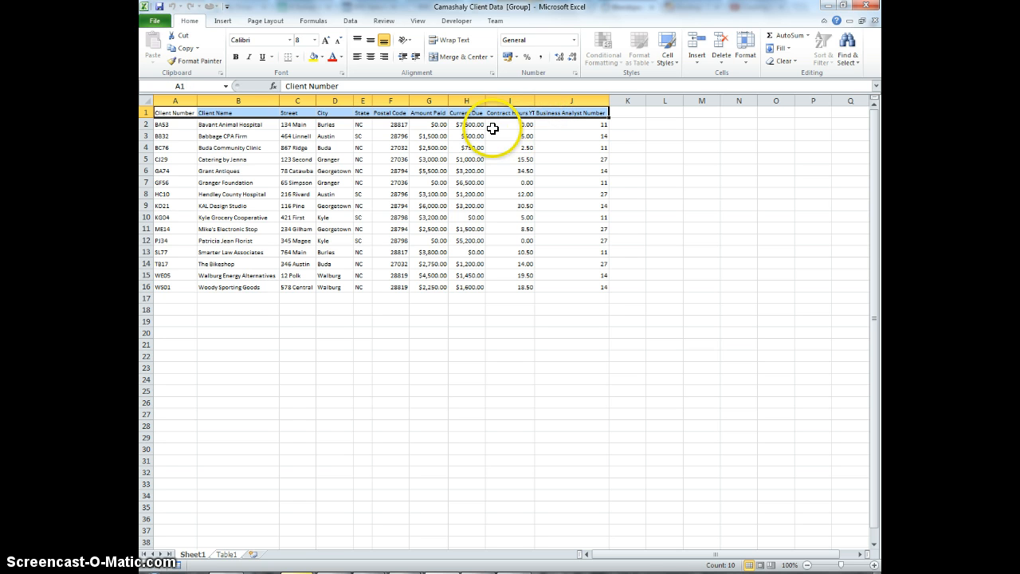
drag(177, 125, 585, 282)
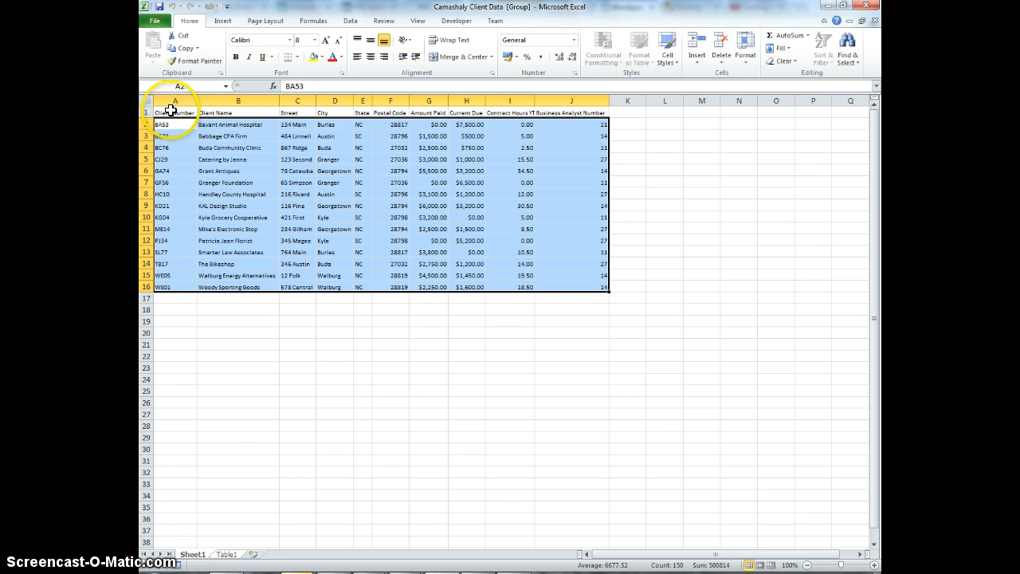
click(235, 113)
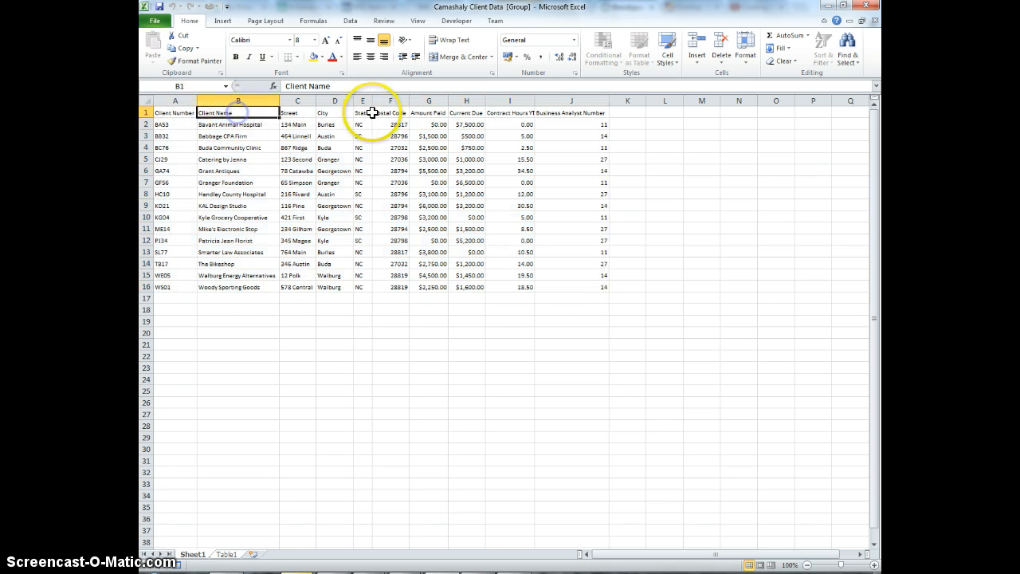
click(323, 113)
click(380, 113)
click(423, 113)
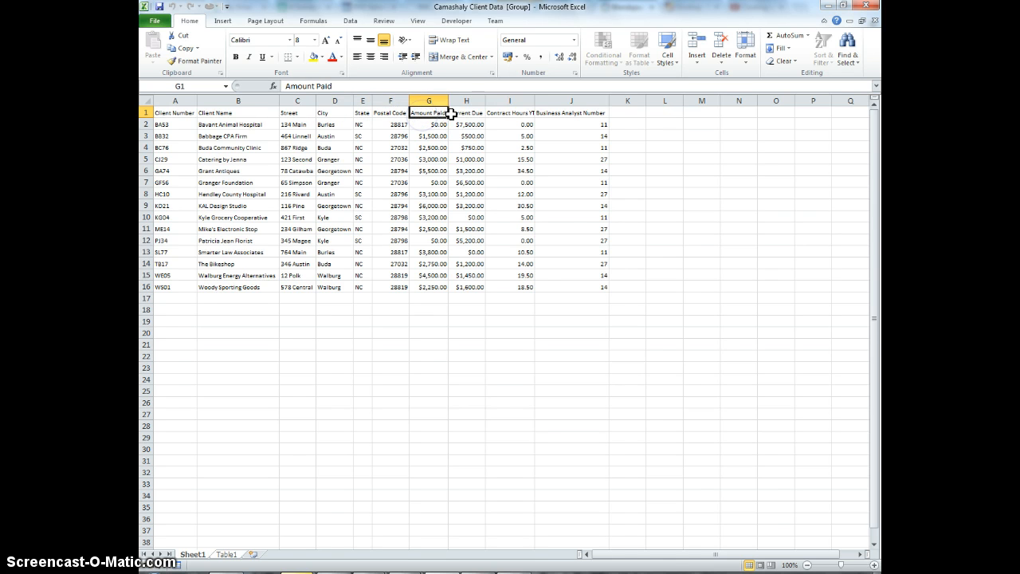
click(470, 113)
click(510, 113)
click(550, 113)
click(496, 113)
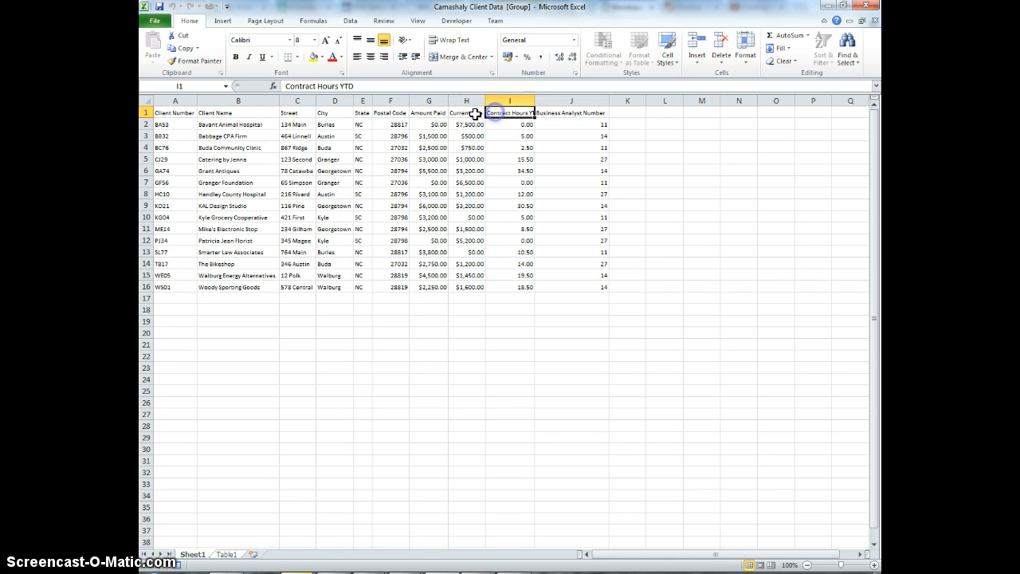
click(425, 113)
click(391, 113)
click(361, 113)
click(293, 115)
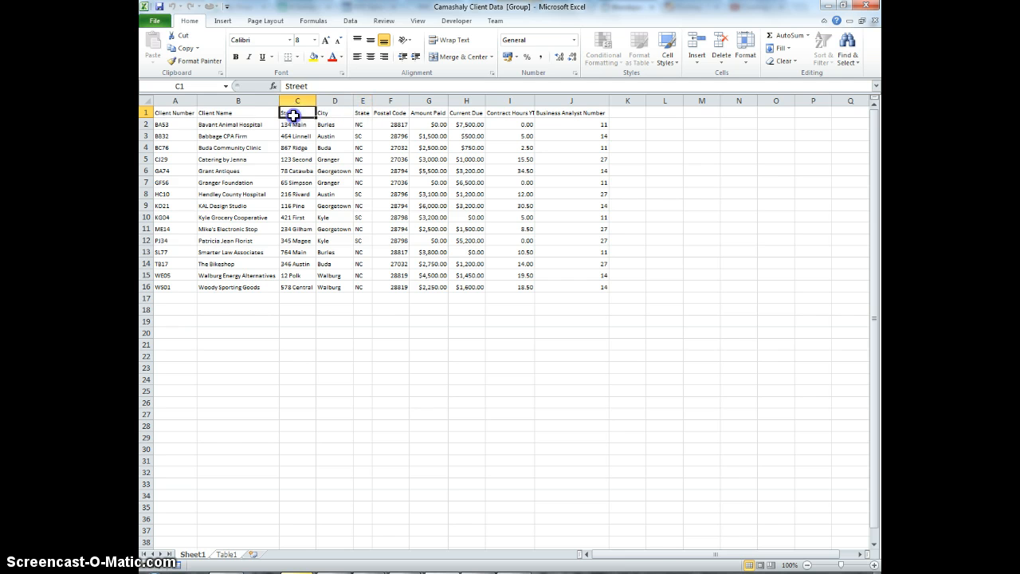
click(241, 112)
click(164, 124)
click(175, 112)
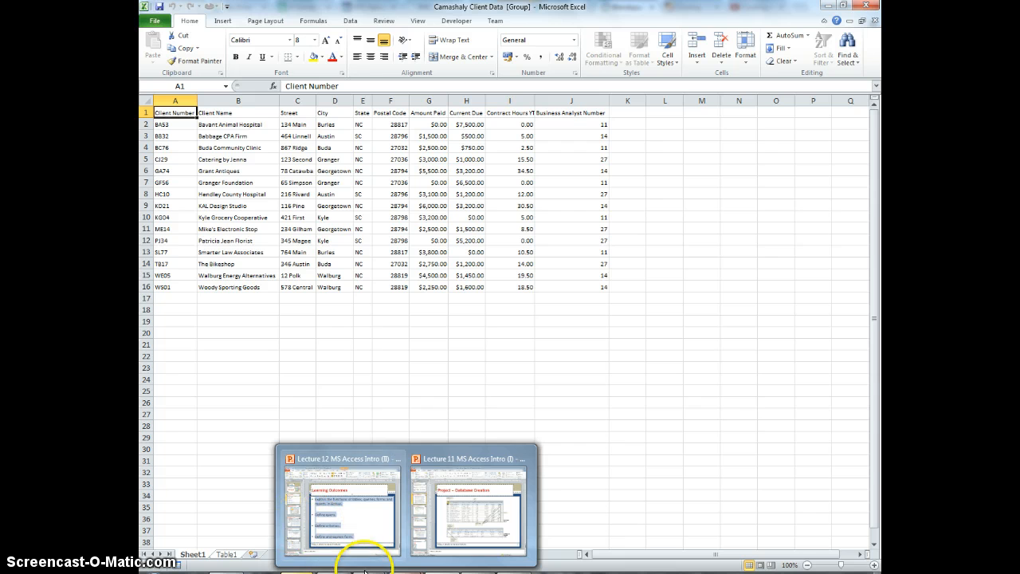
- Switch to Access and select the Business Analyst Table
click(476, 573)
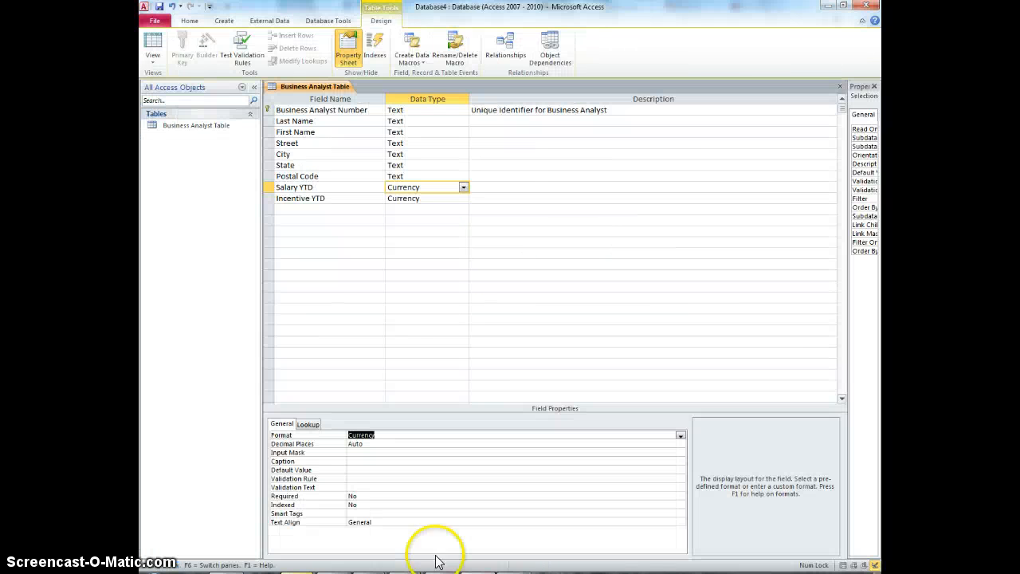
click(201, 125)
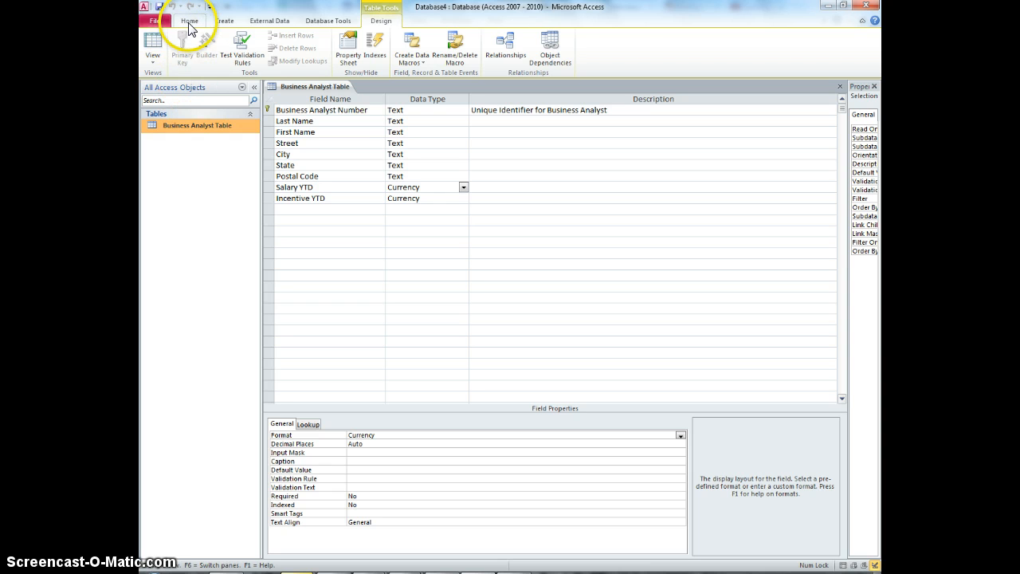
click(224, 21)
click(187, 56)
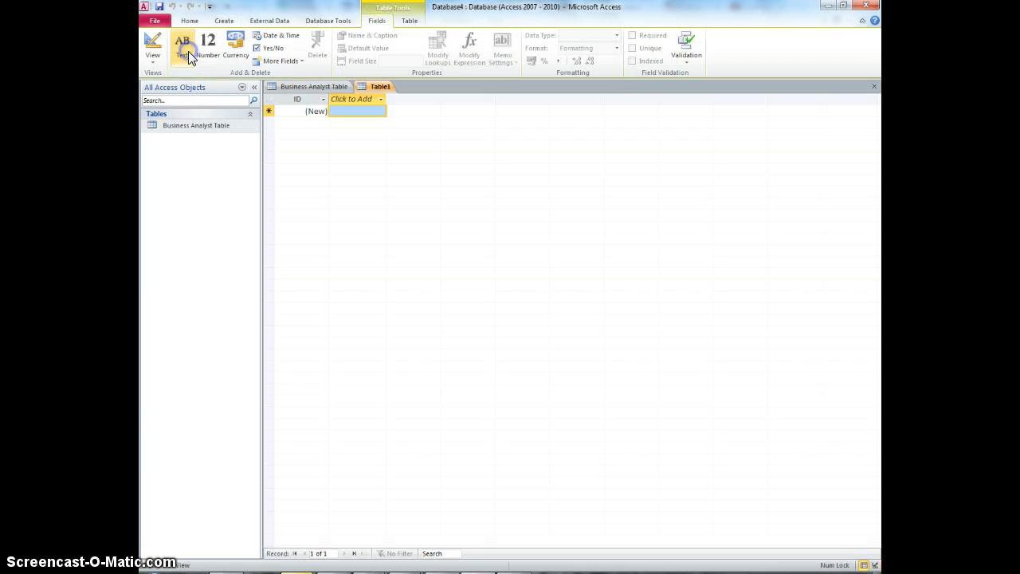
right_click(381, 87)
click(408, 107)
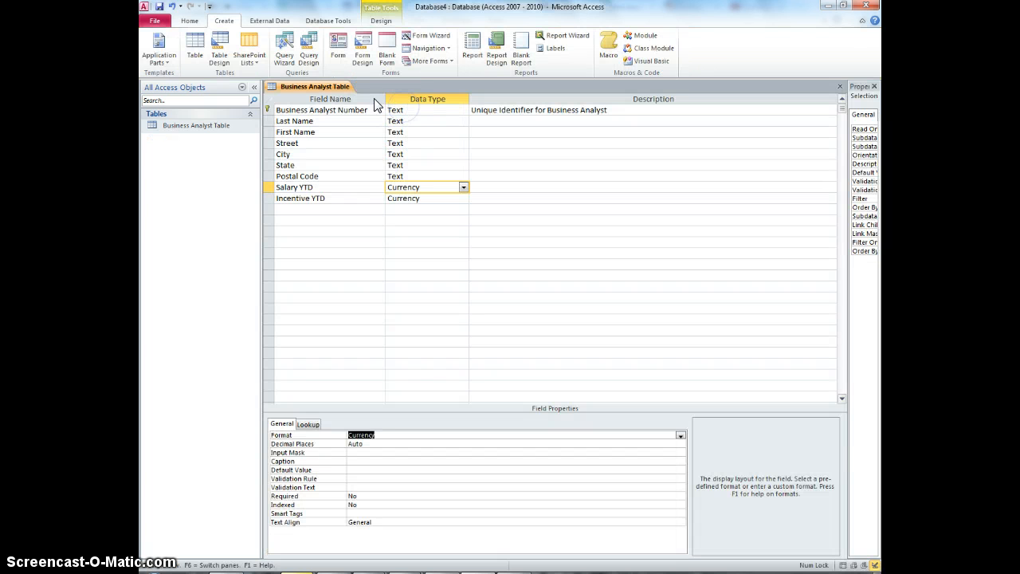
- Start an Excel import into a new table, choosing the Camashaly Client Data file in the ACS2 folder
click(281, 21)
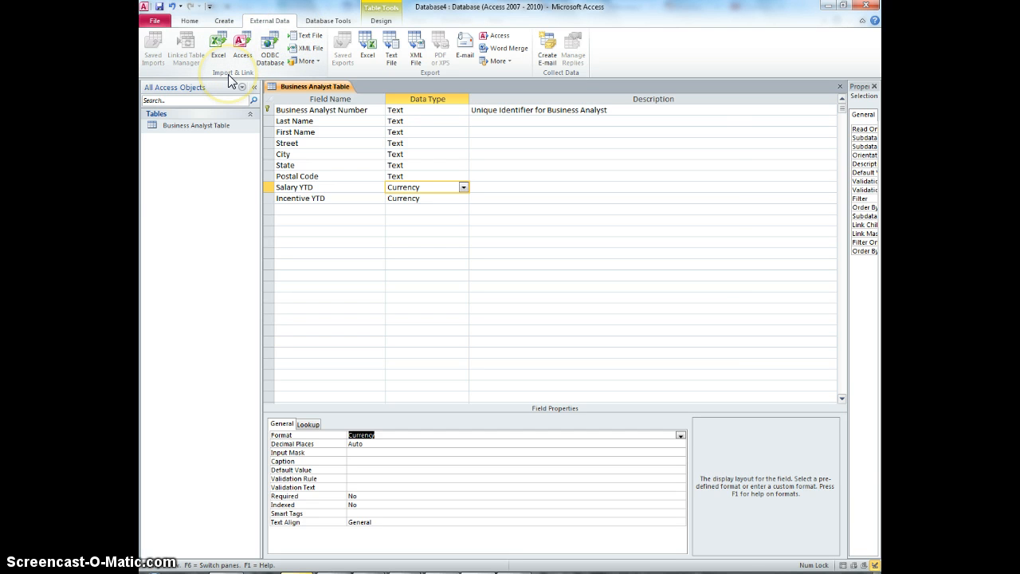
click(218, 44)
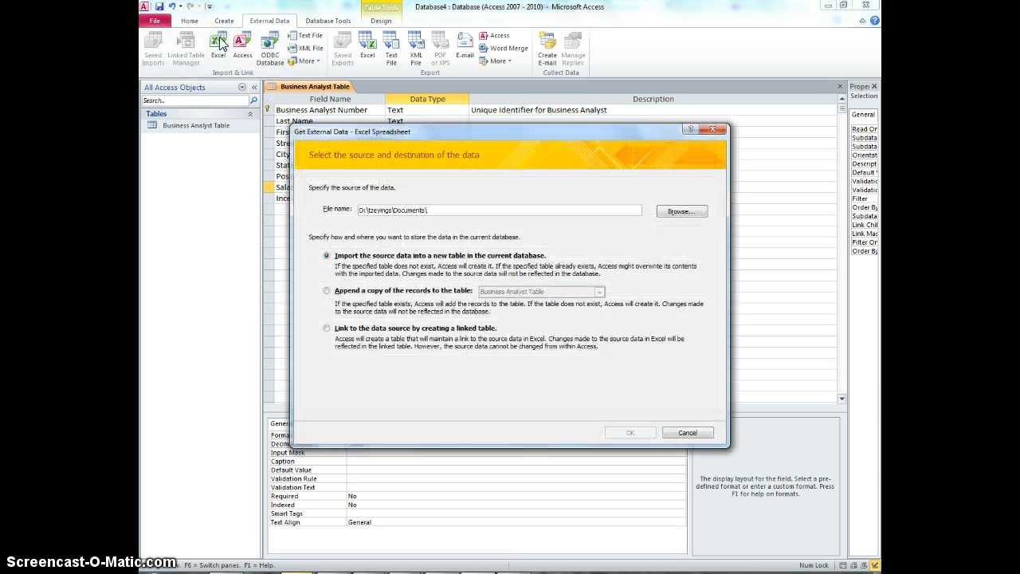
click(682, 211)
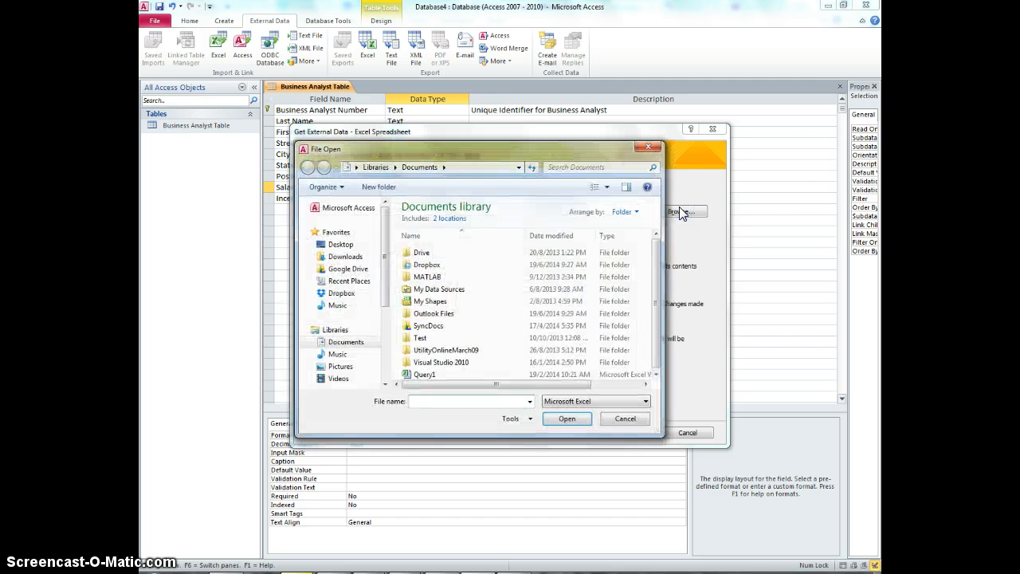
click(348, 268)
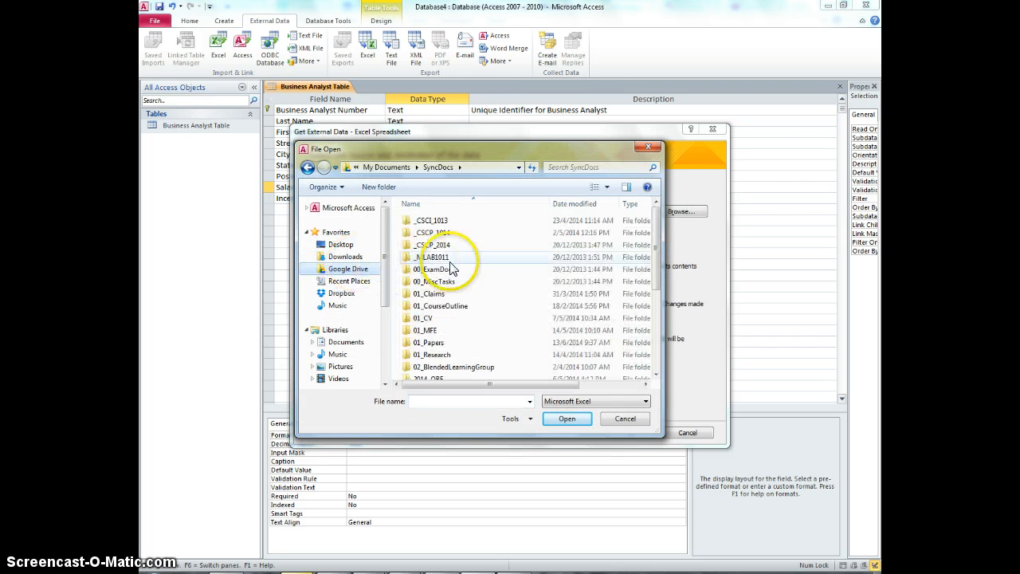
double_click(444, 221)
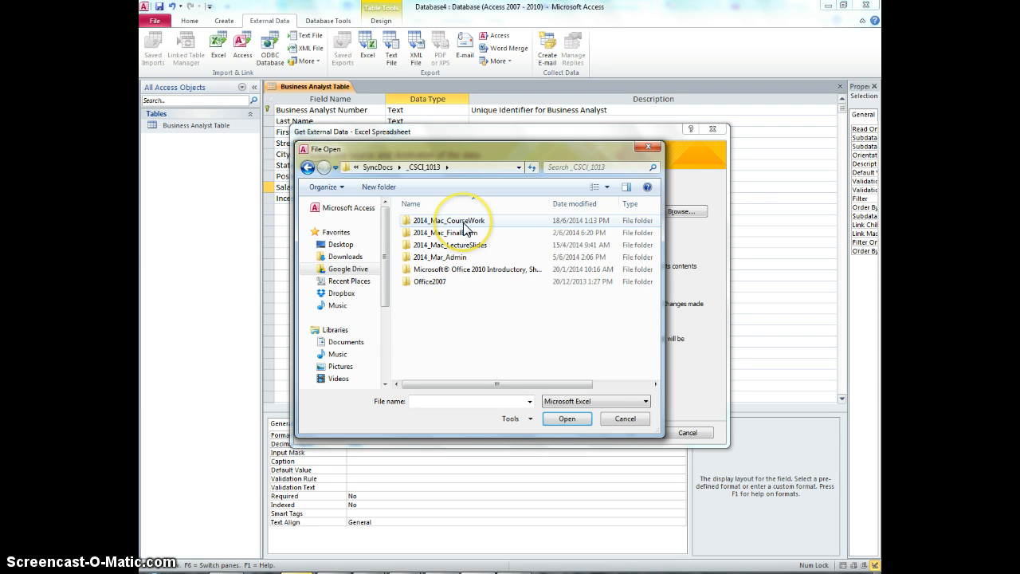
double_click(466, 225)
click(375, 166)
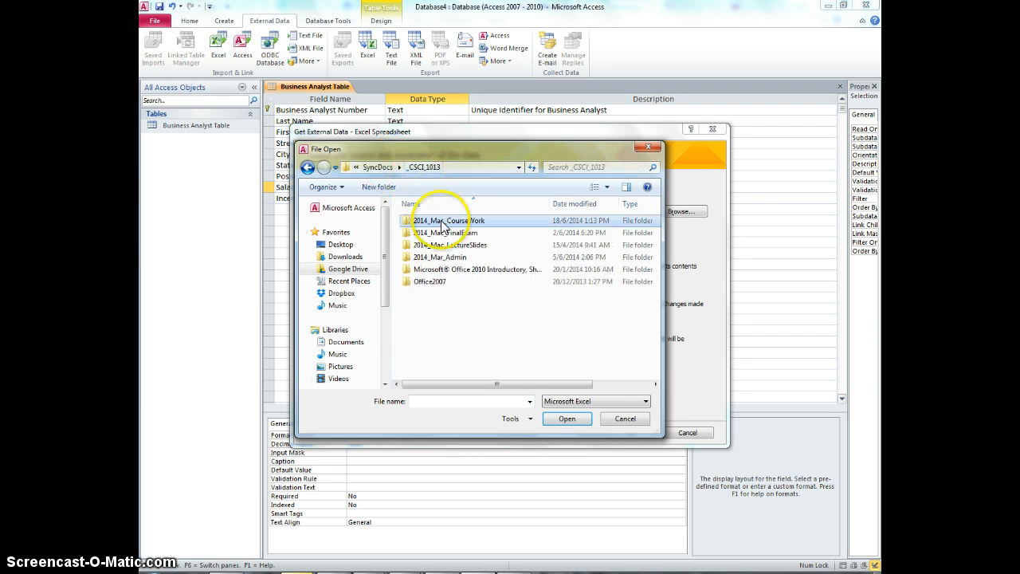
double_click(445, 245)
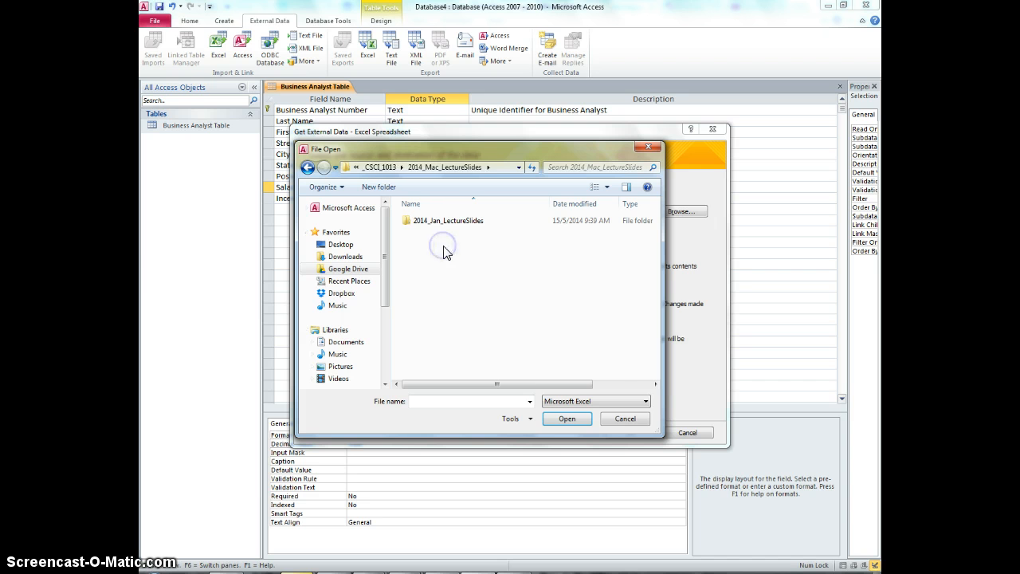
double_click(438, 223)
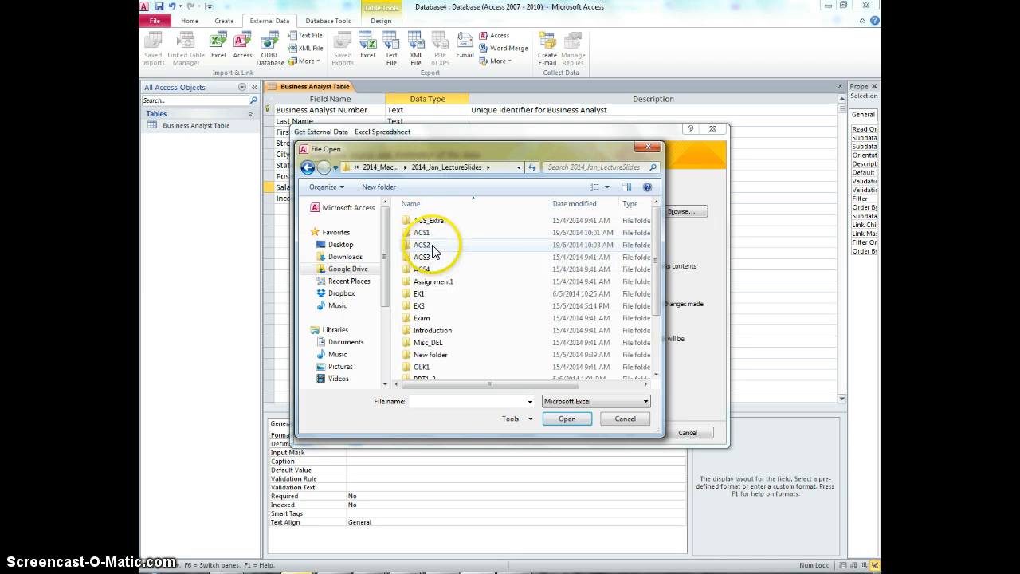
double_click(430, 245)
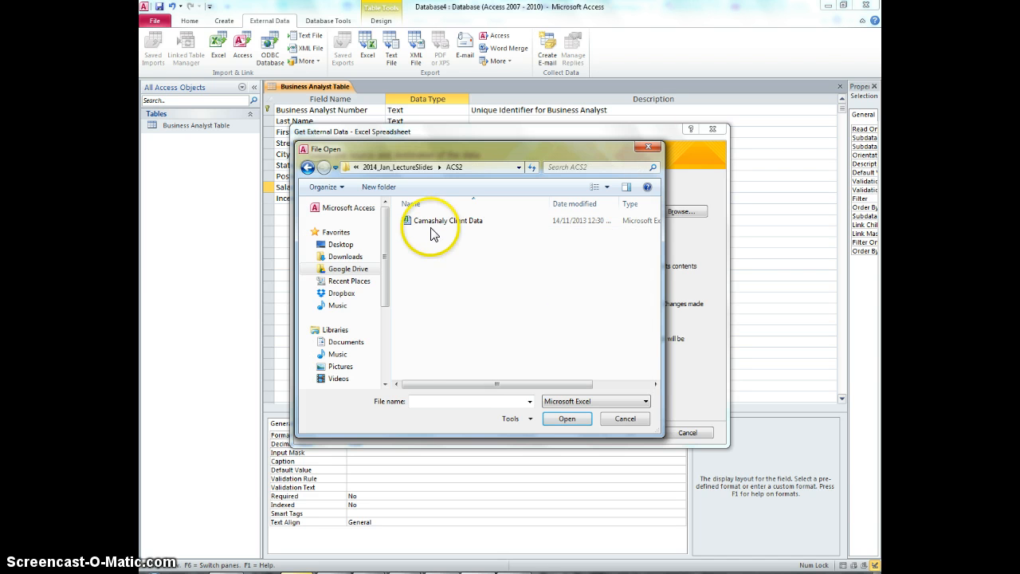
double_click(434, 222)
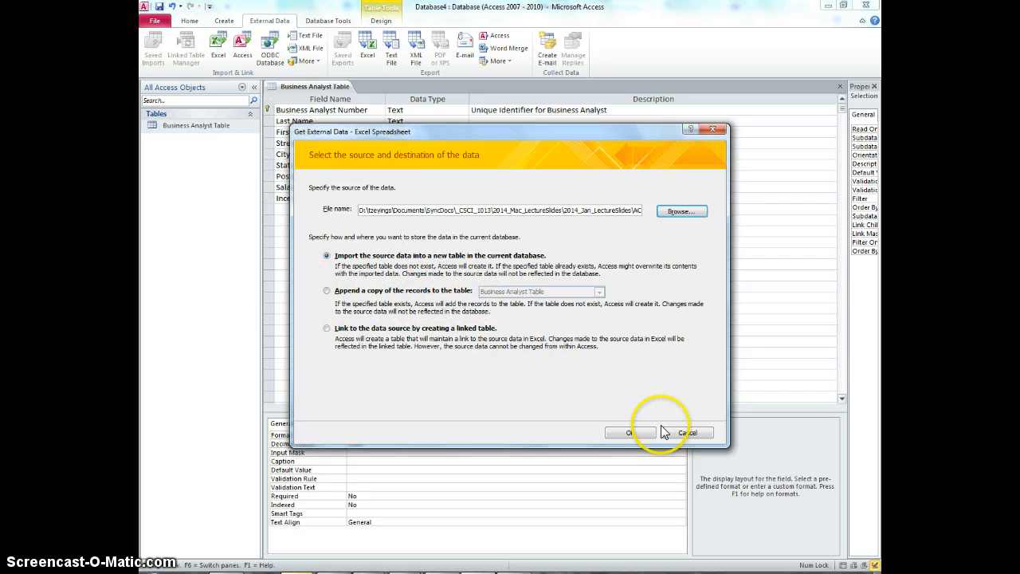
click(630, 432)
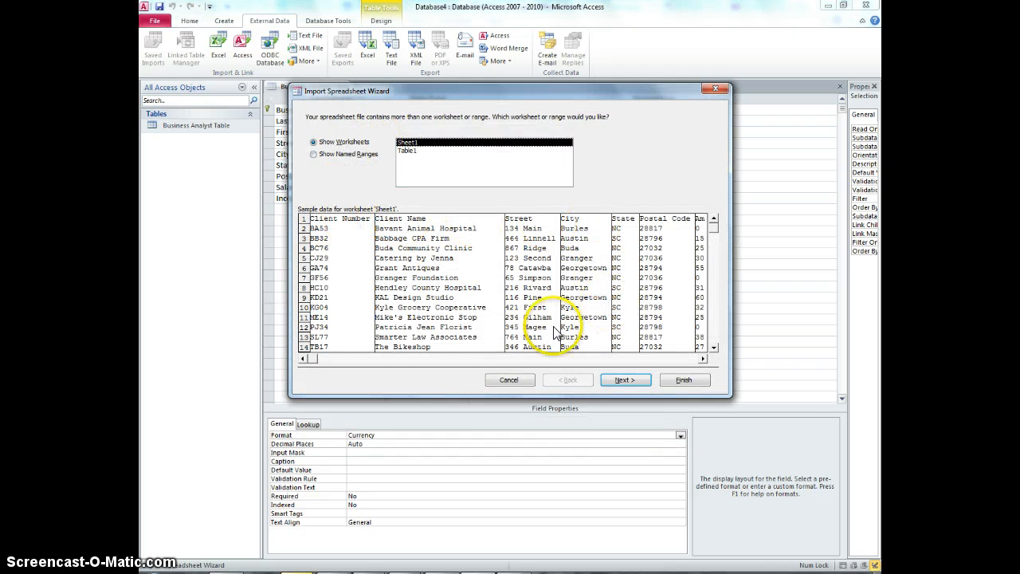
- Import Sheet1 using the first row as column headings and choose Client Number as the primary key
click(635, 383)
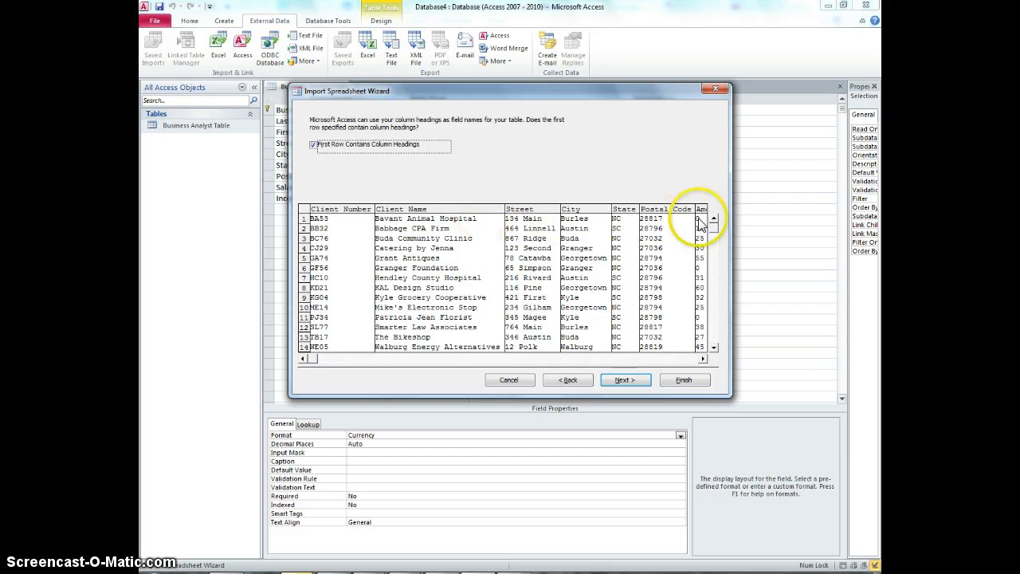
click(640, 380)
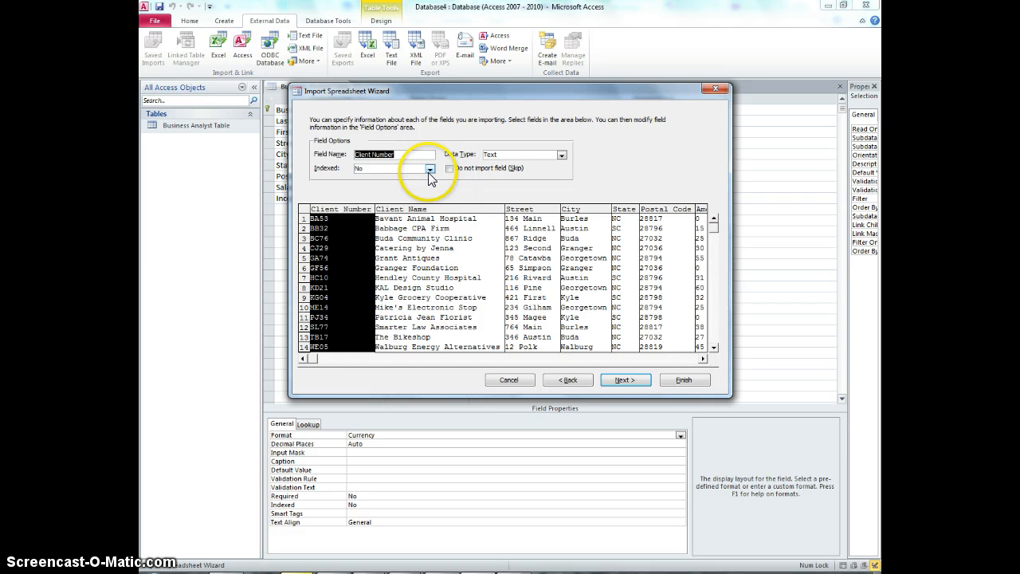
click(617, 380)
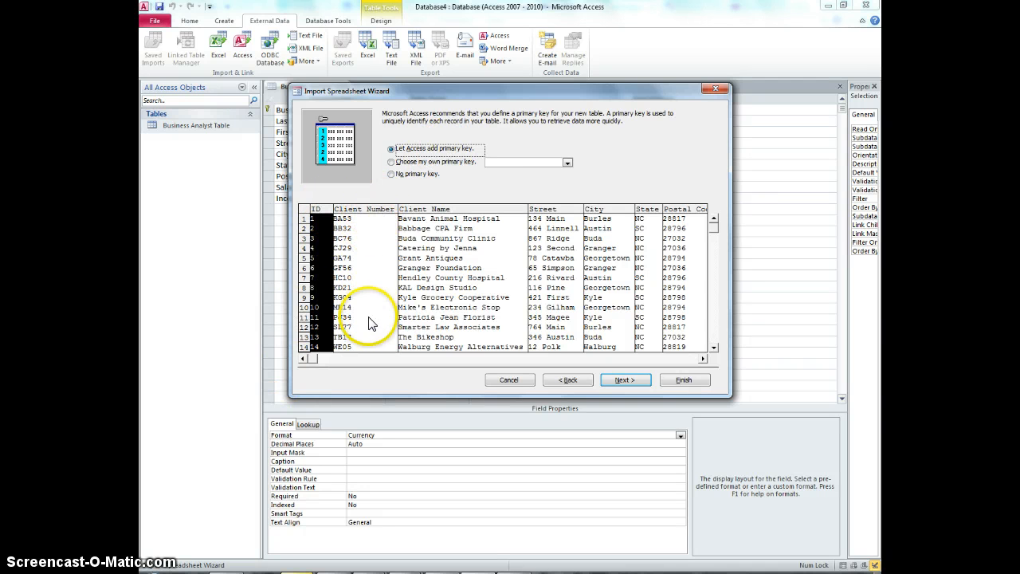
click(471, 162)
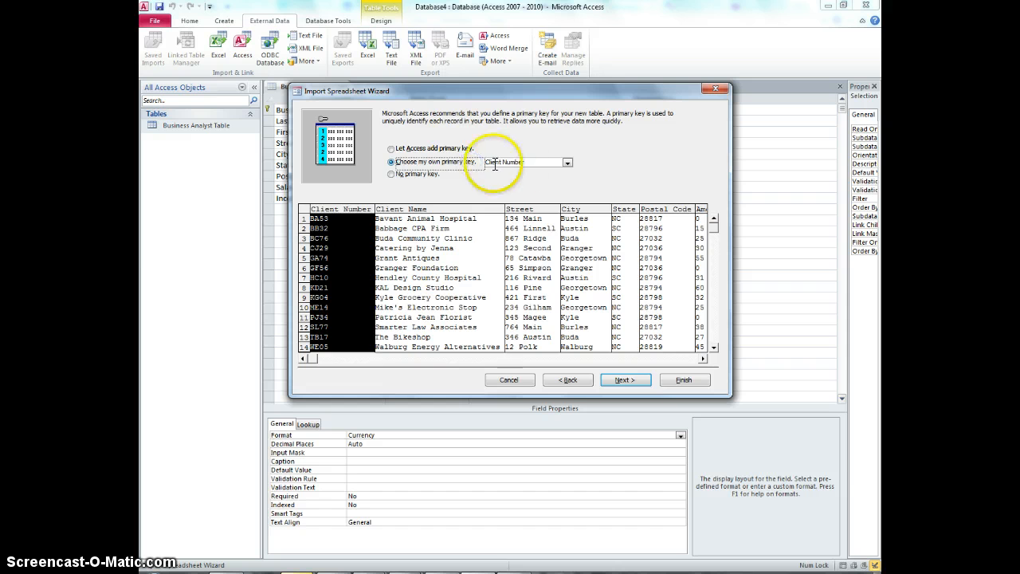
click(514, 162)
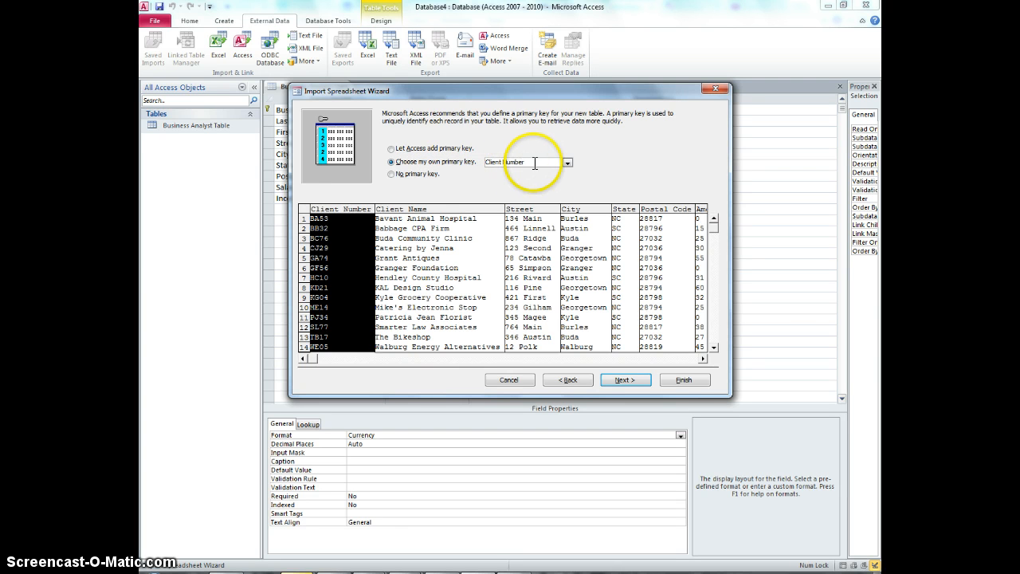
click(623, 381)
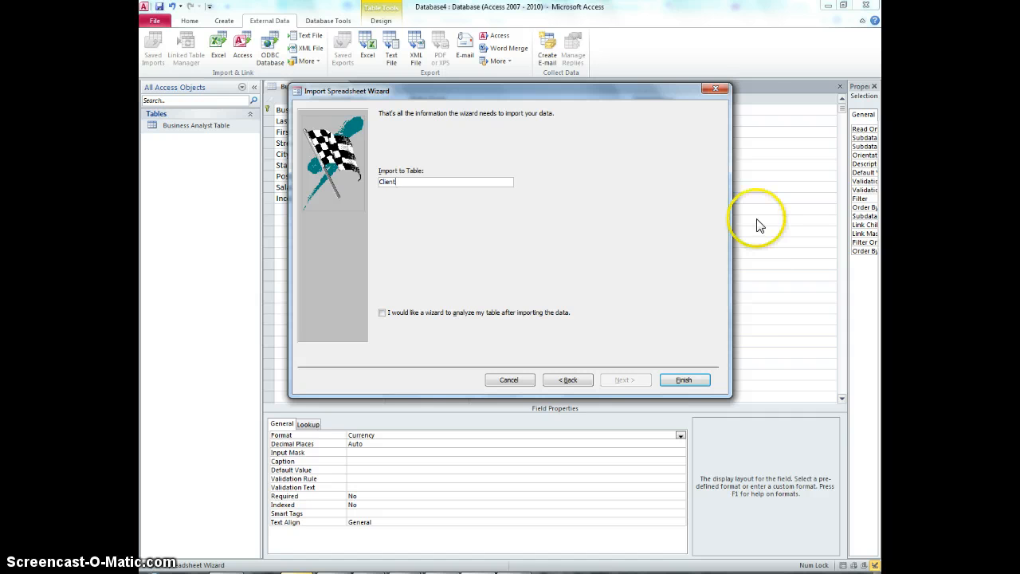
- Finish the import into a table named Client without saving the import steps
click(701, 378)
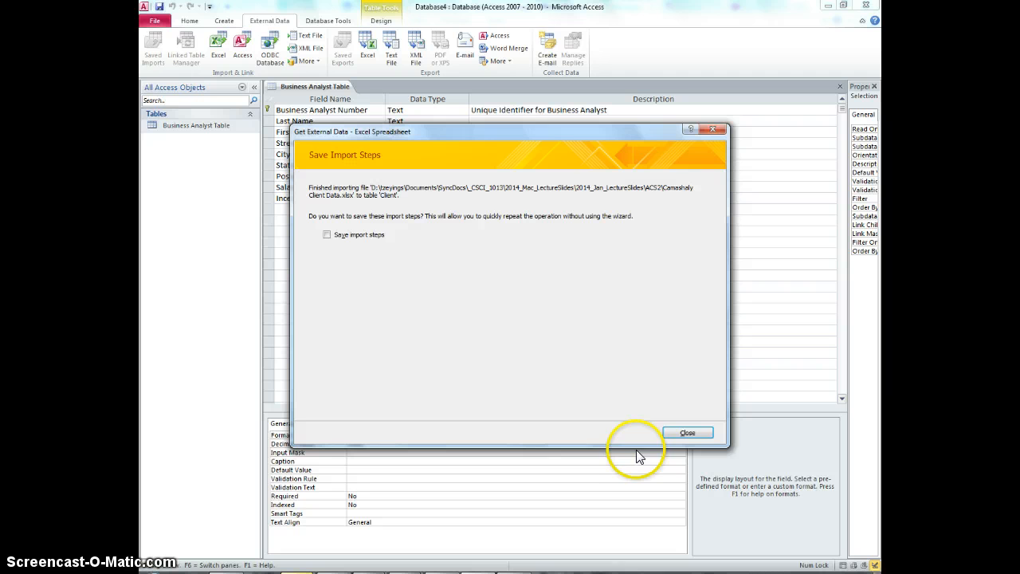
click(693, 433)
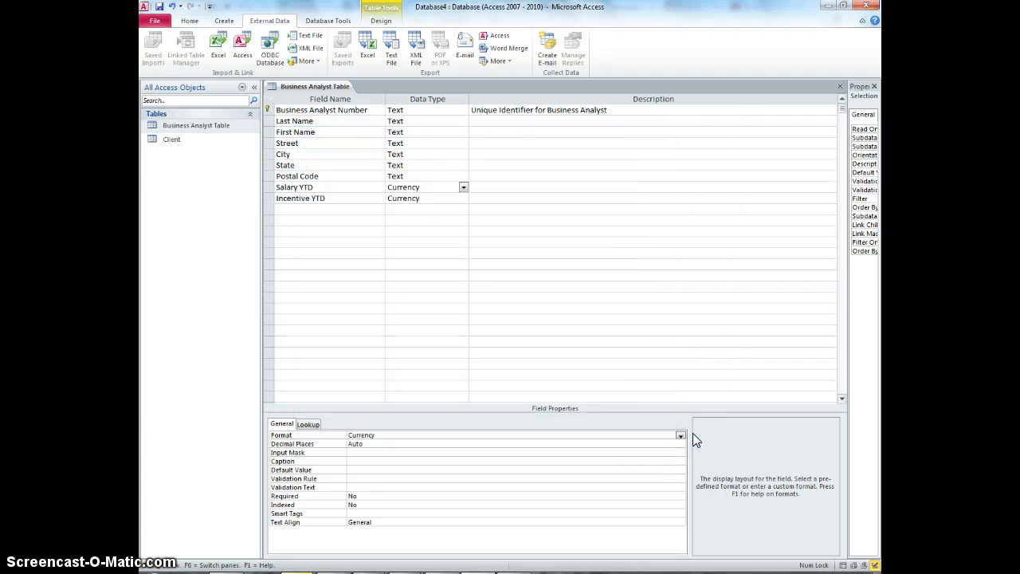
- Open the Client table and switch it to Design View
double_click(177, 141)
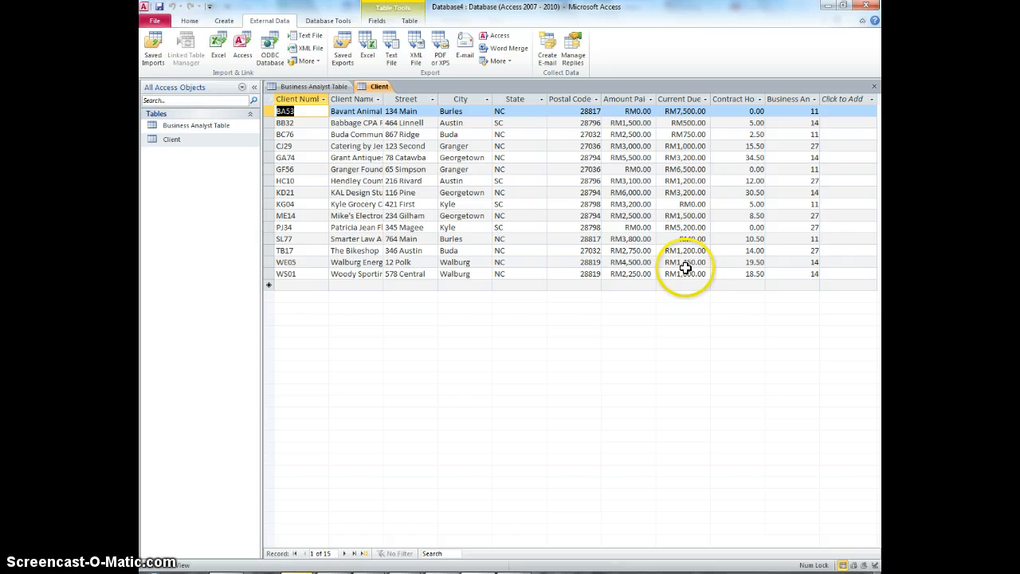
click(189, 20)
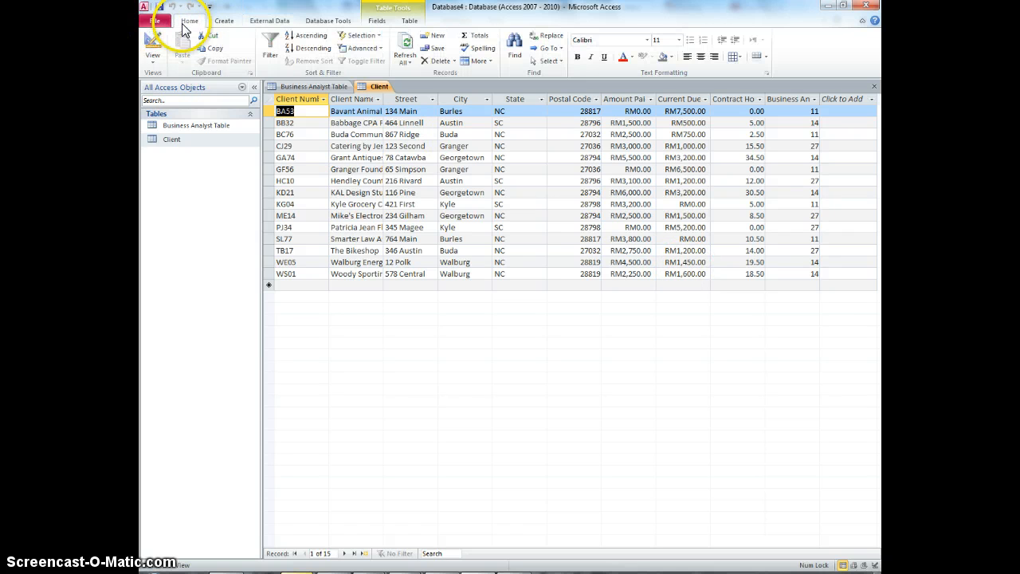
click(149, 60)
click(170, 161)
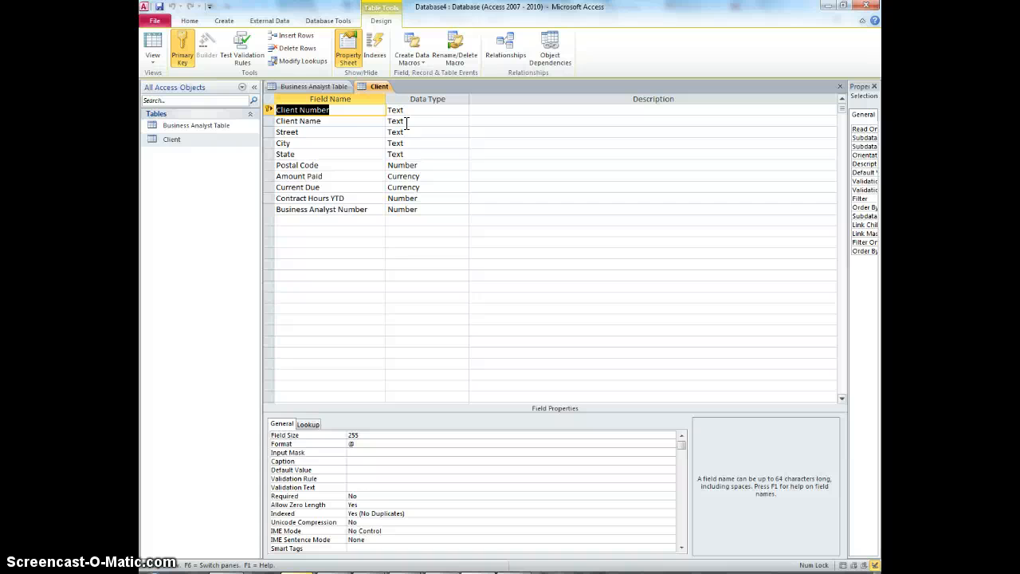
- Switch to the Excel spreadsheet and back to compare its columns with the table's fields
click(298, 571)
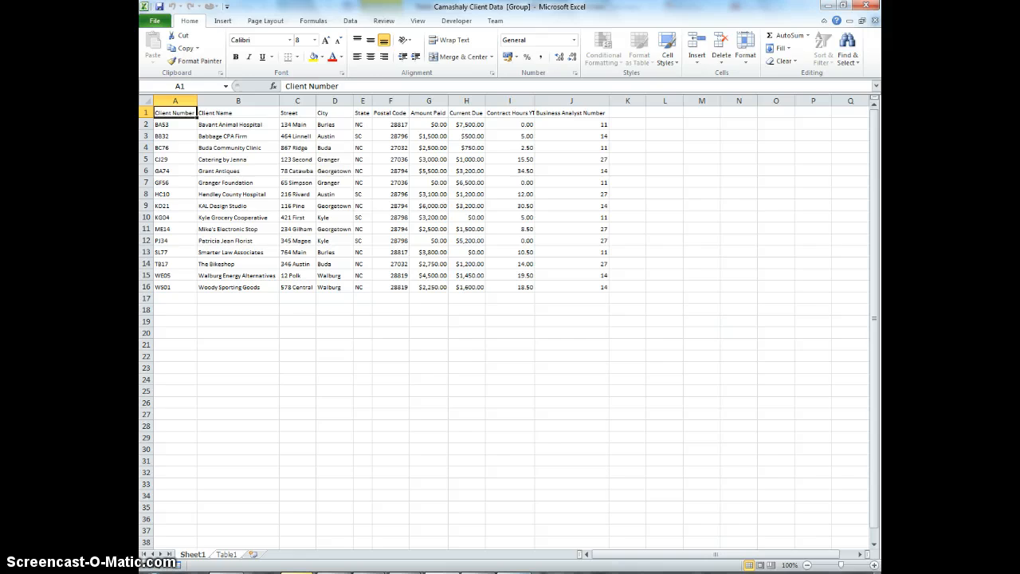
click(478, 571)
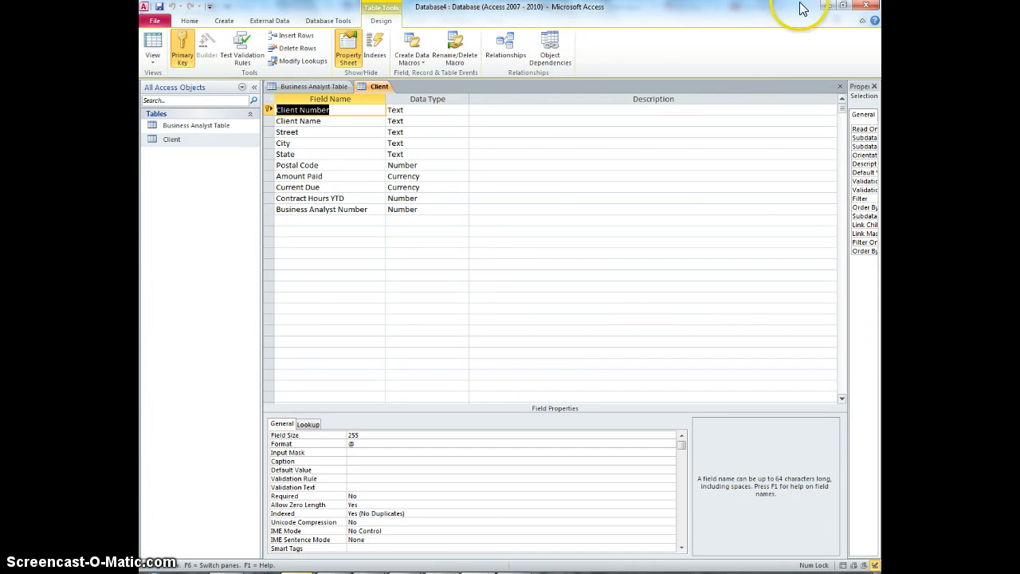
- Set the Client Number field's size to 4, with the Excel sheet kept visible beside the table design
click(843, 6)
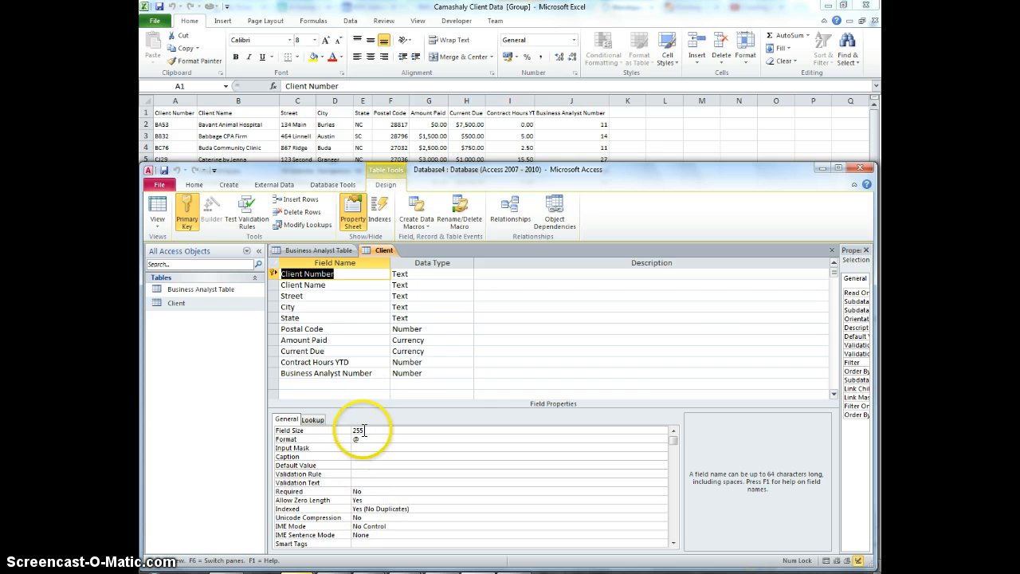
click(335, 431)
text(4)
click(389, 439)
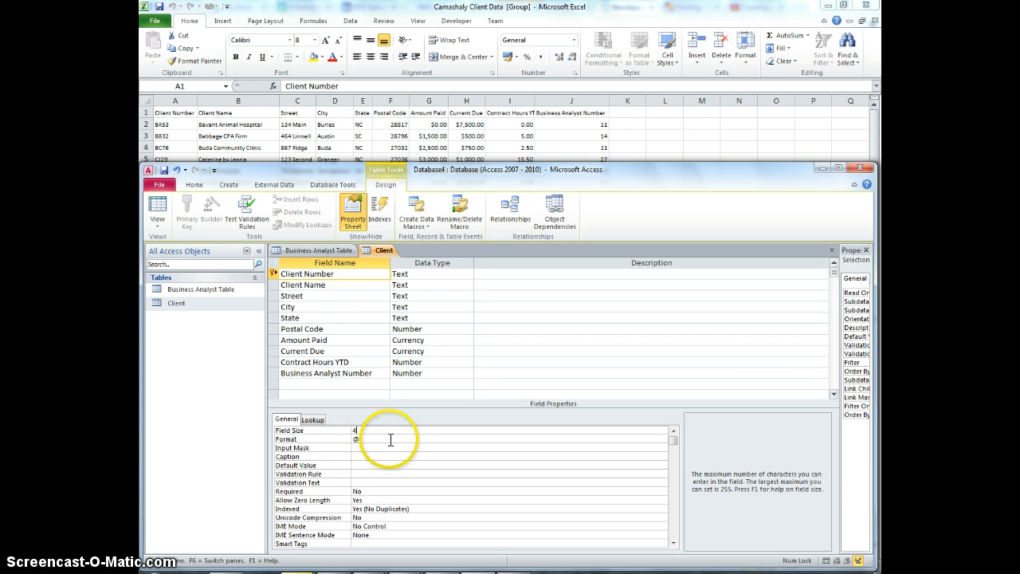
- Select the State field and open its field size for editing
click(381, 285)
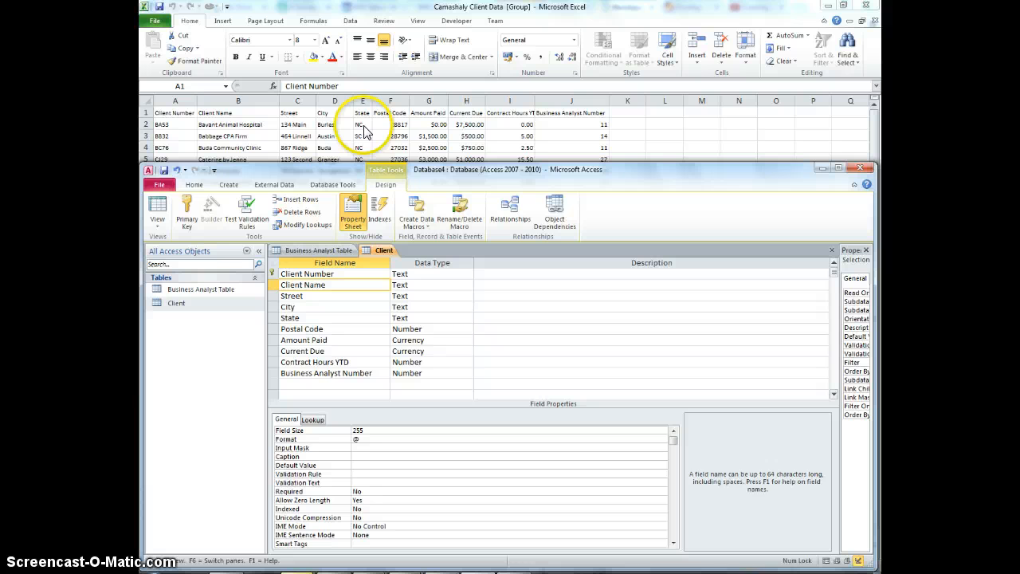
click(353, 318)
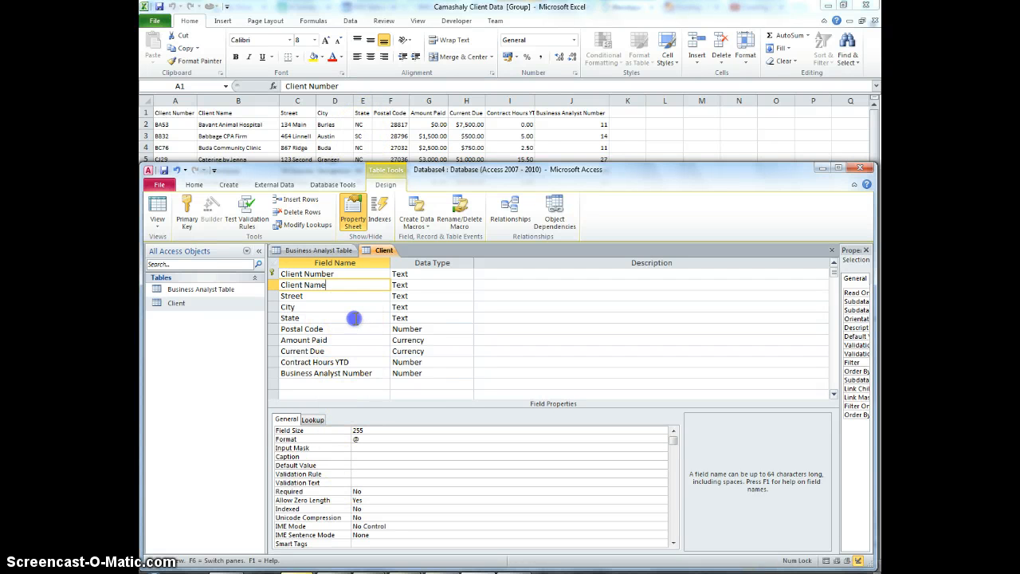
click(345, 430)
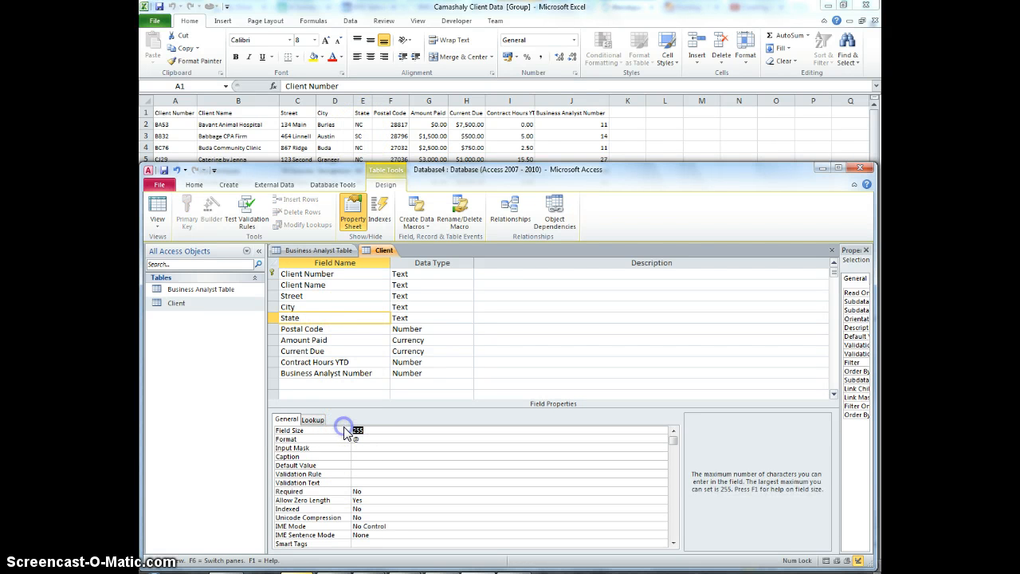
- Change the Postal Code field's data type to Text with a field size of 5
click(357, 326)
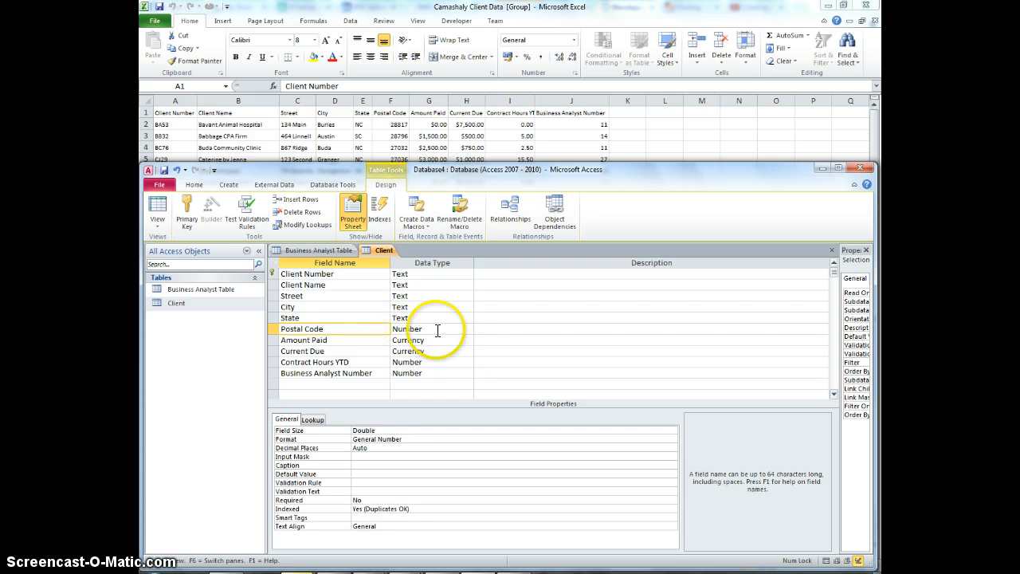
click(468, 330)
click(460, 341)
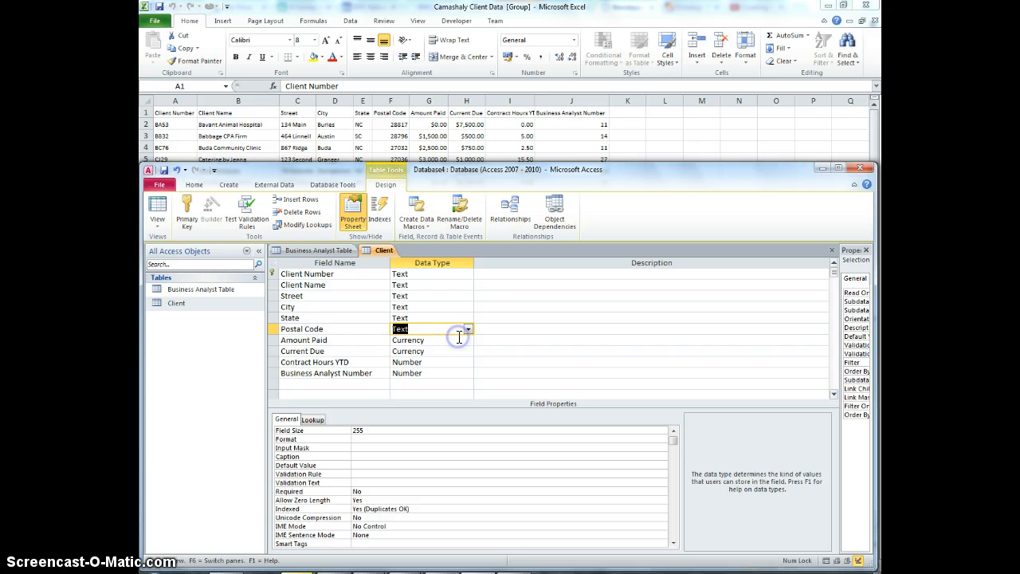
click(323, 432)
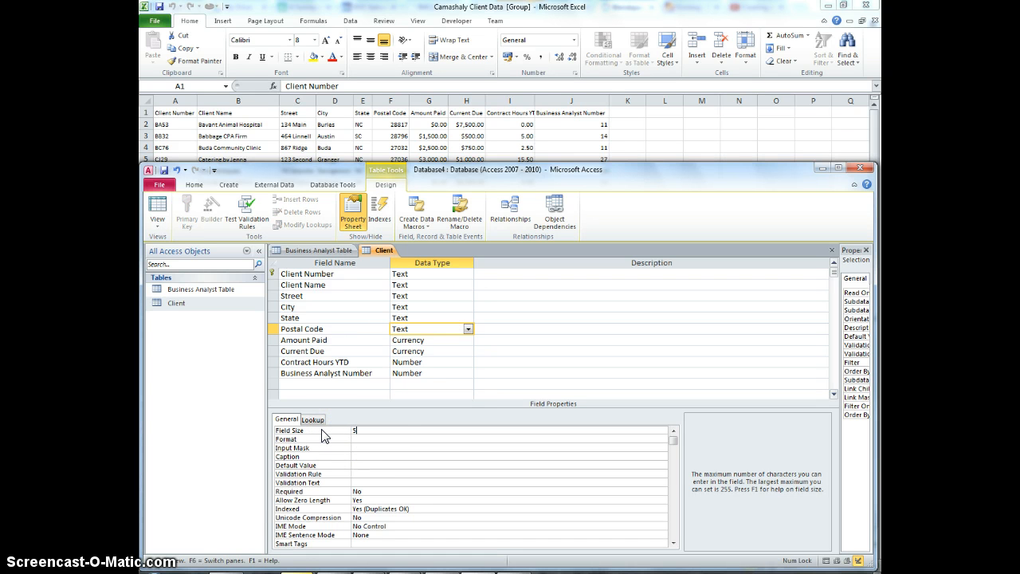
click(366, 456)
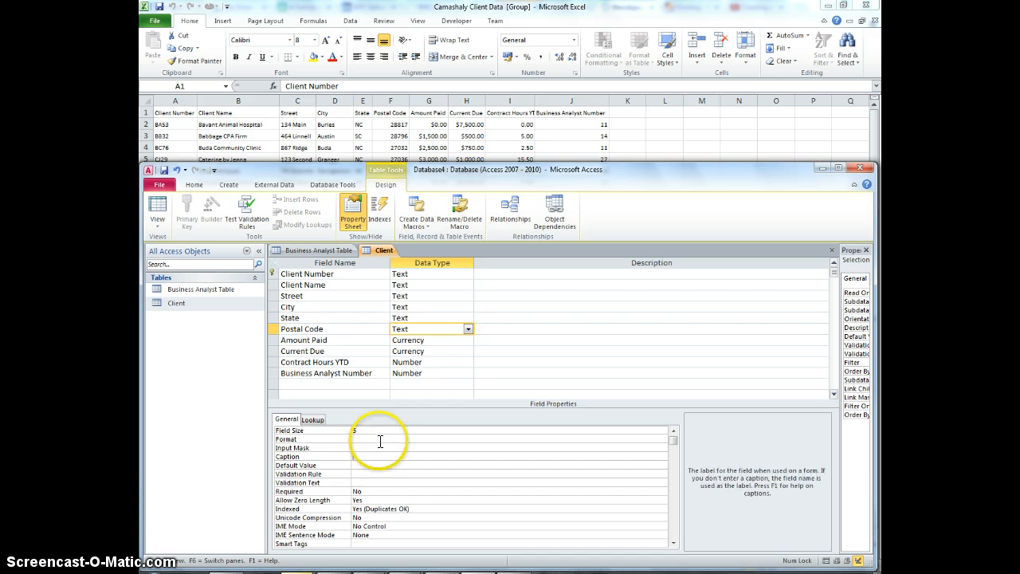
- Review the Contract Hours YTD field's size and format options
click(364, 362)
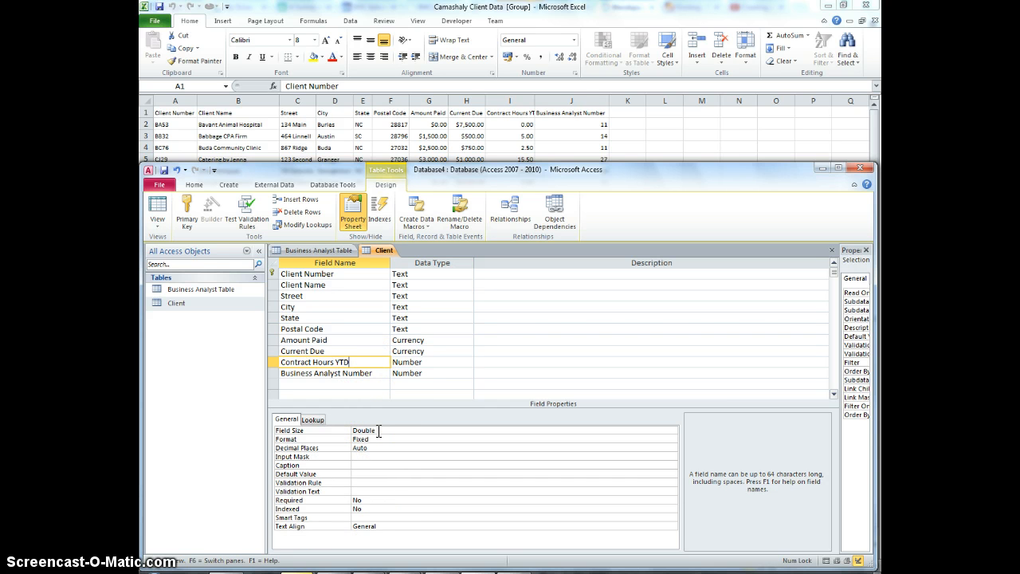
click(378, 430)
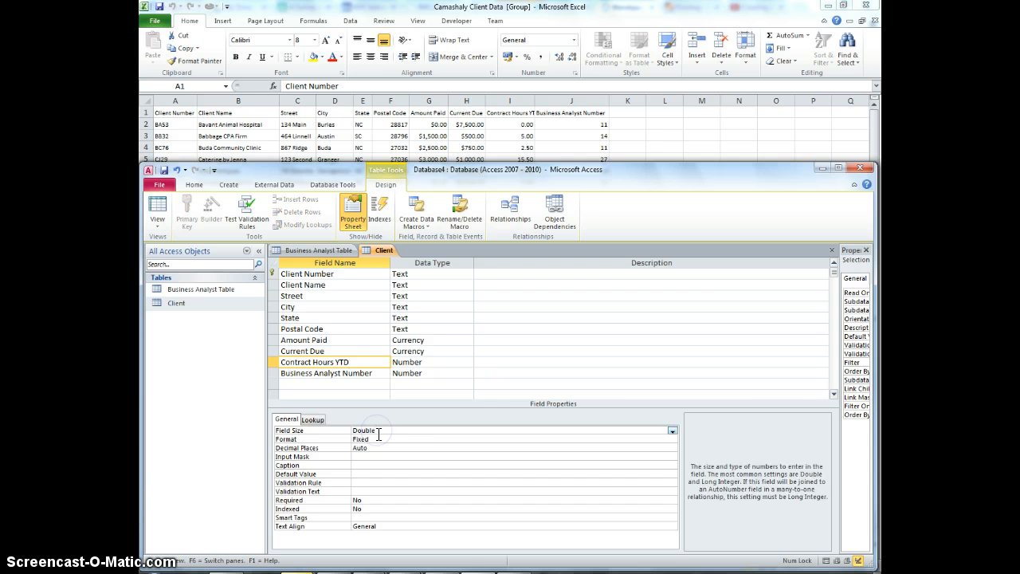
click(375, 438)
click(672, 439)
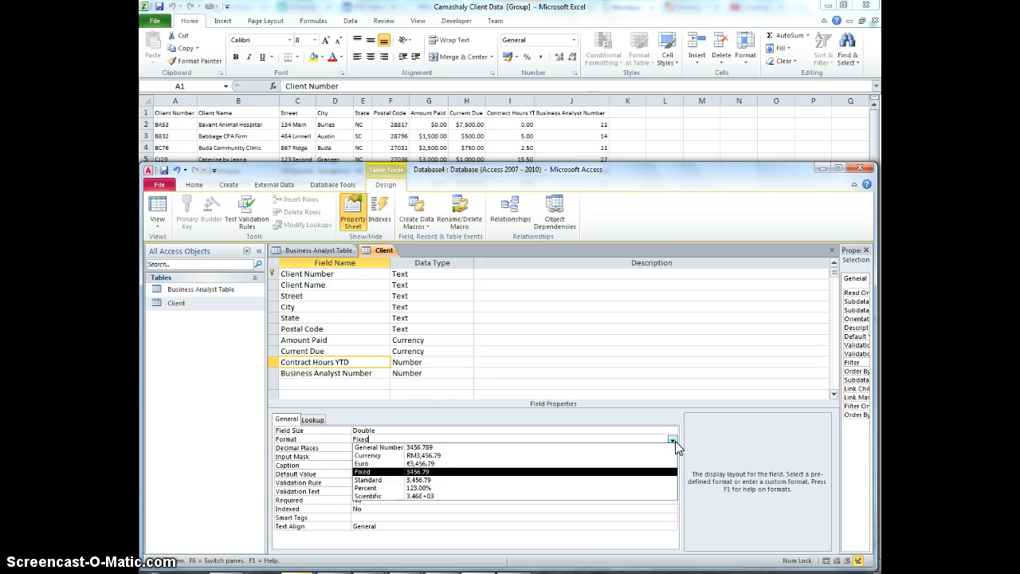
click(675, 441)
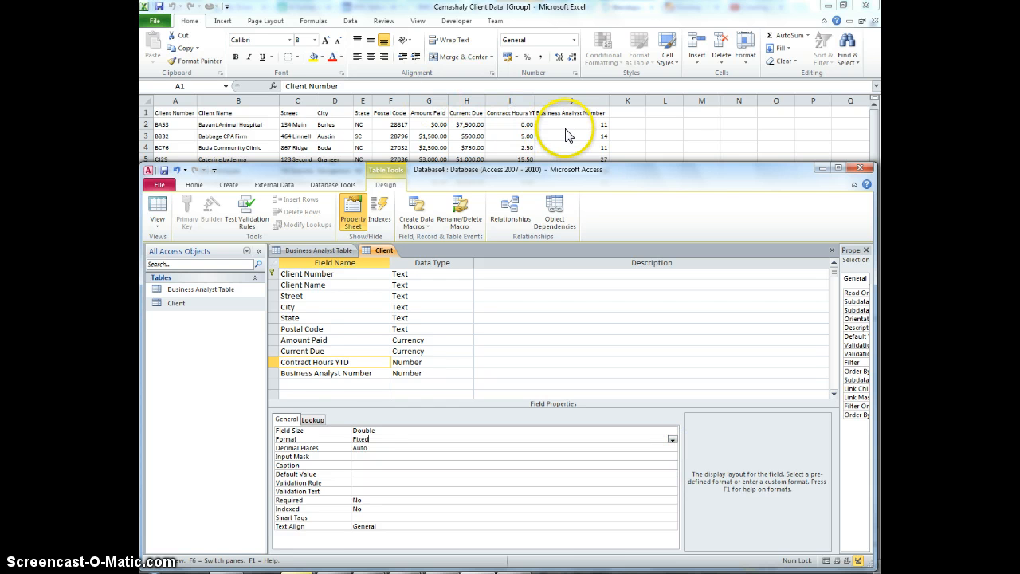
- Change the Business Analyst Number field's data type to Text with a field size of 2
click(310, 373)
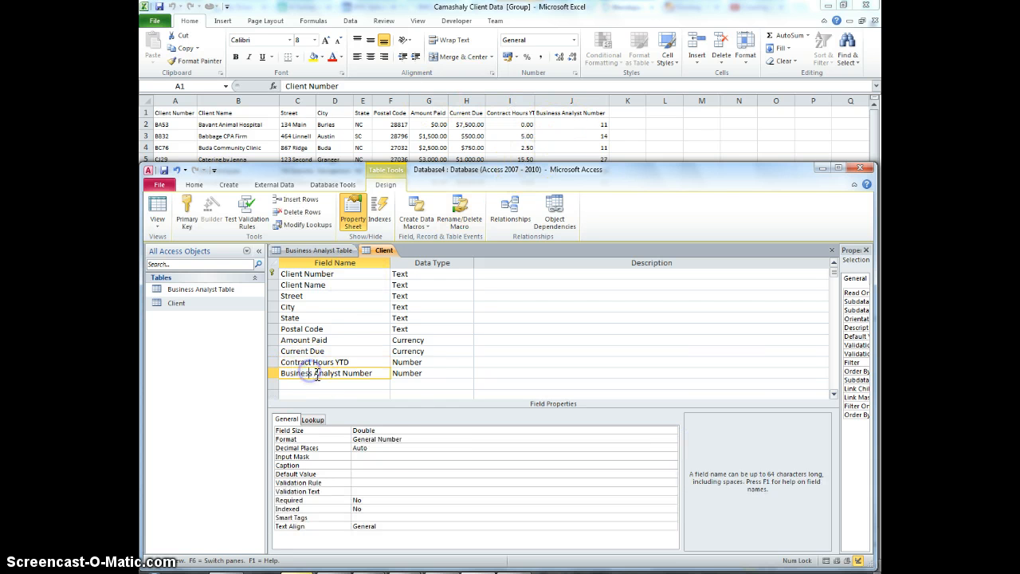
click(379, 431)
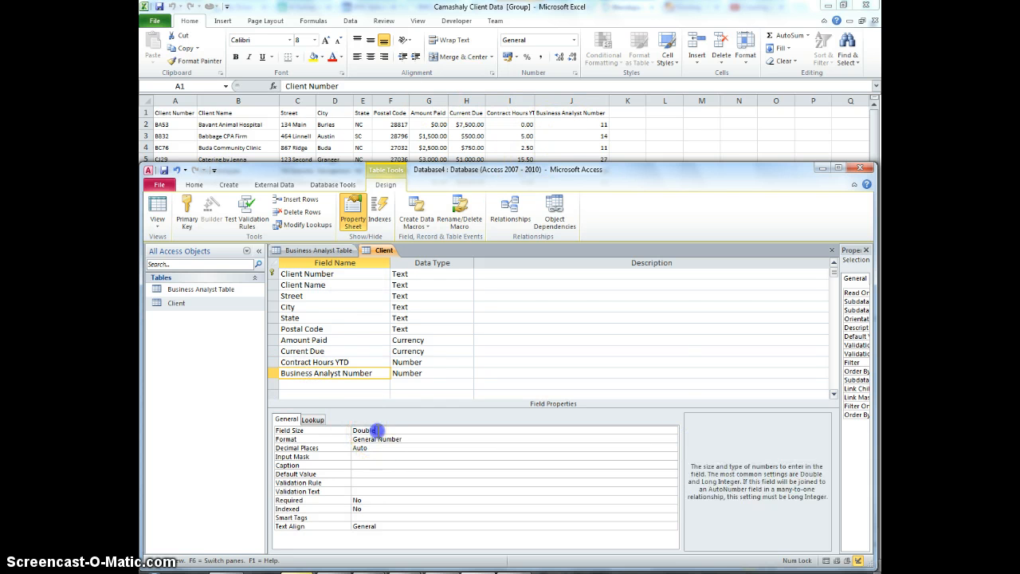
click(420, 379)
click(468, 373)
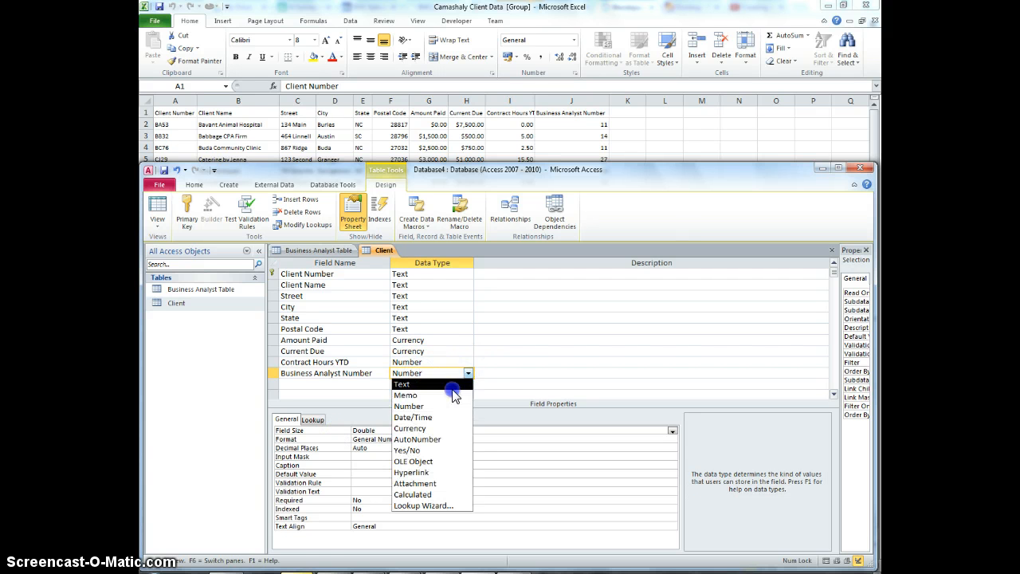
click(452, 387)
click(328, 429)
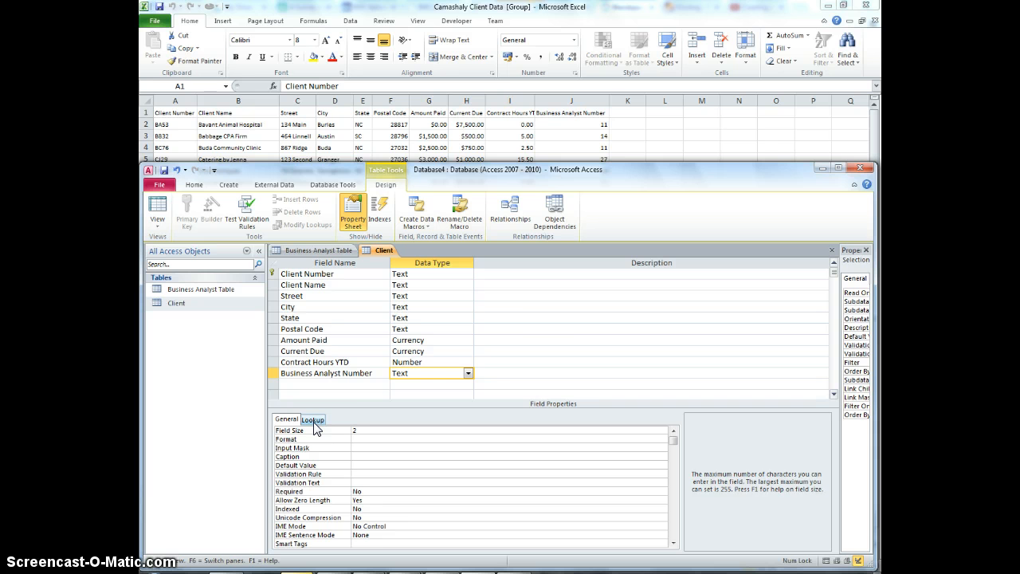
click(543, 327)
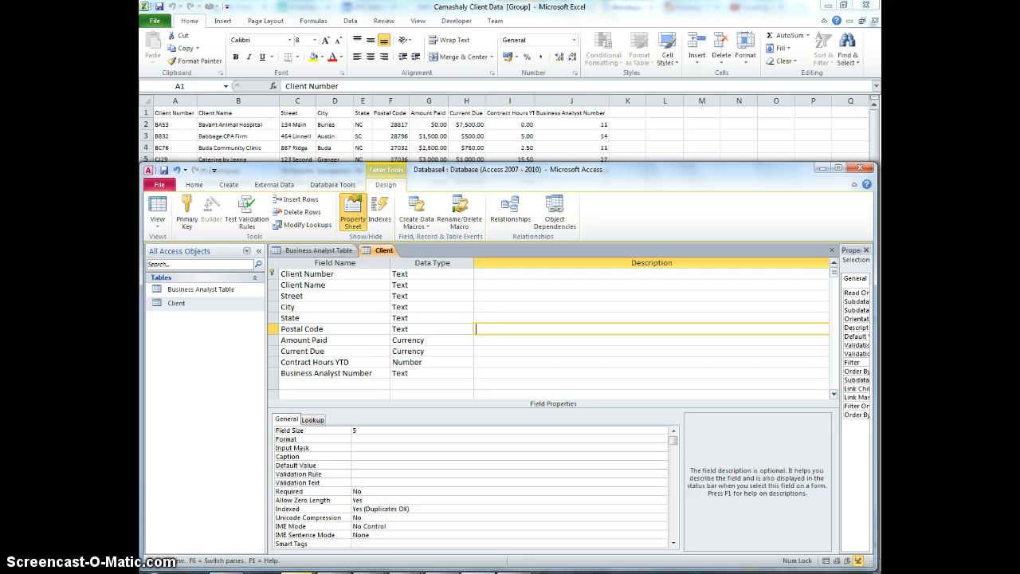
- Open the Start menu
key(super)
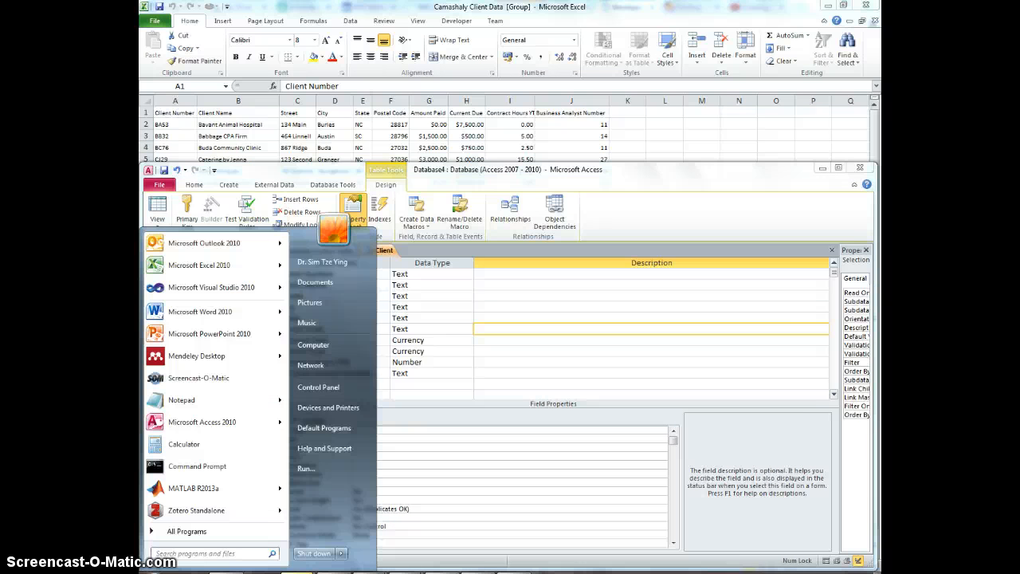